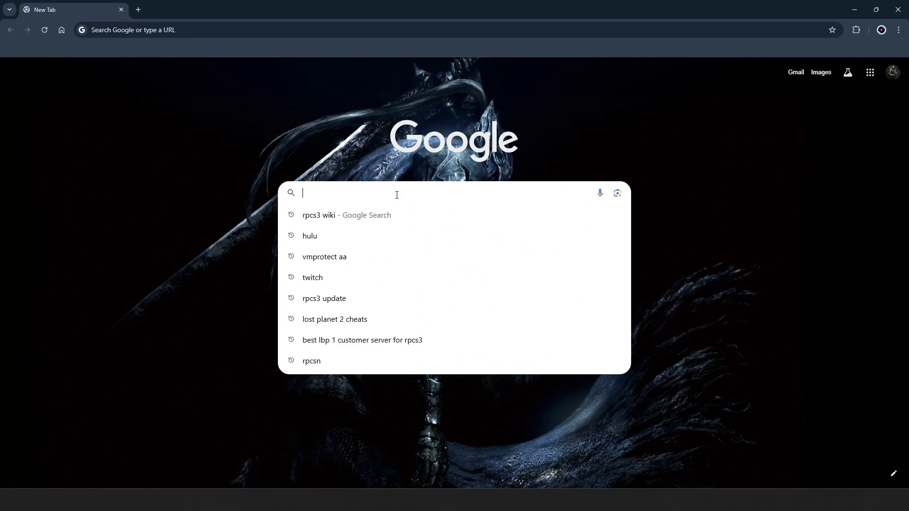
- Search Google for "rpcs3 wiki" and open the official RPCS3 Wiki site
{"action": "type", "text": "rpcs3 wiki"}
{"action": "key", "text": "Return"}
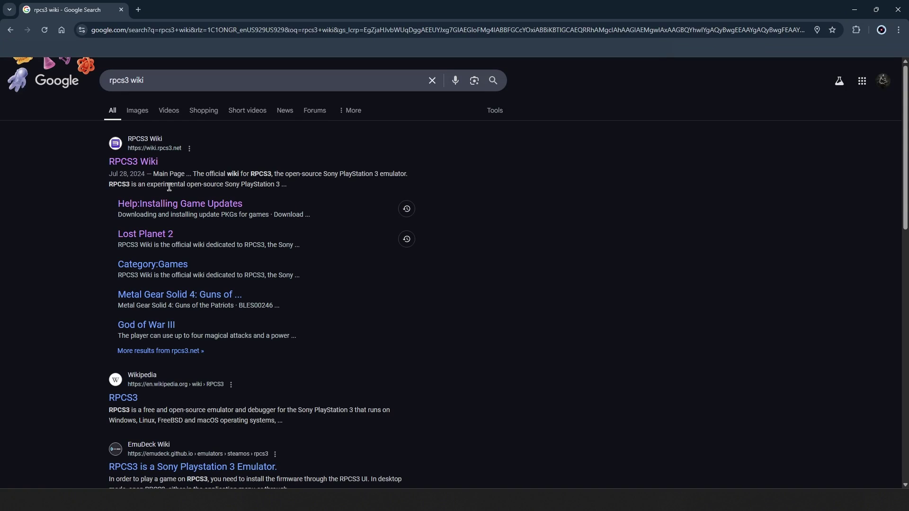
{"action": "left_click", "coordinate": [142, 164]}
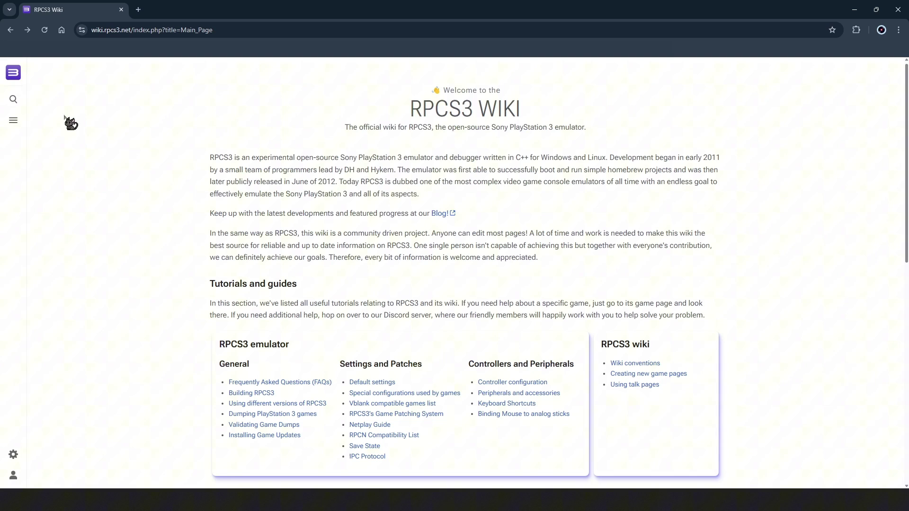
- Find the LittleBigPlanet page on the wiki and view its recommended configuration and known issues
{"action": "left_click", "coordinate": [13, 99]}
{"action": "type", "text": "Little"}
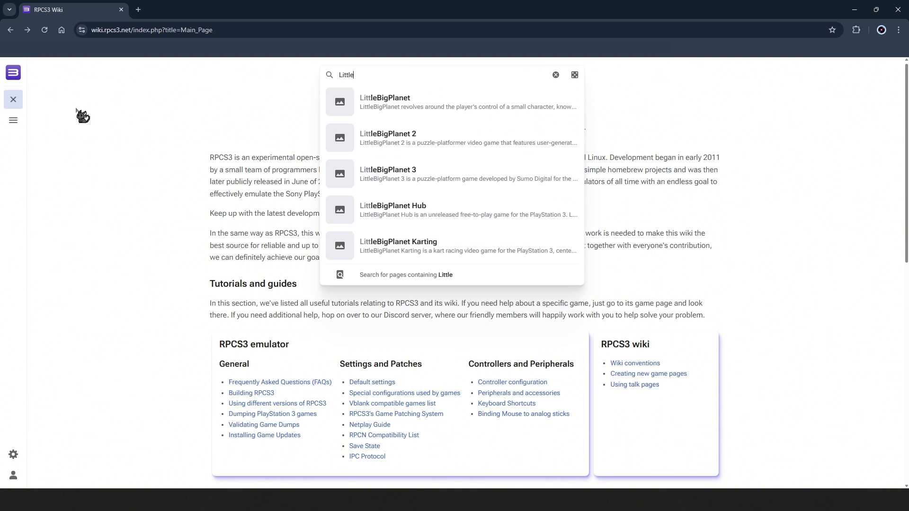
{"action": "left_click", "coordinate": [415, 106]}
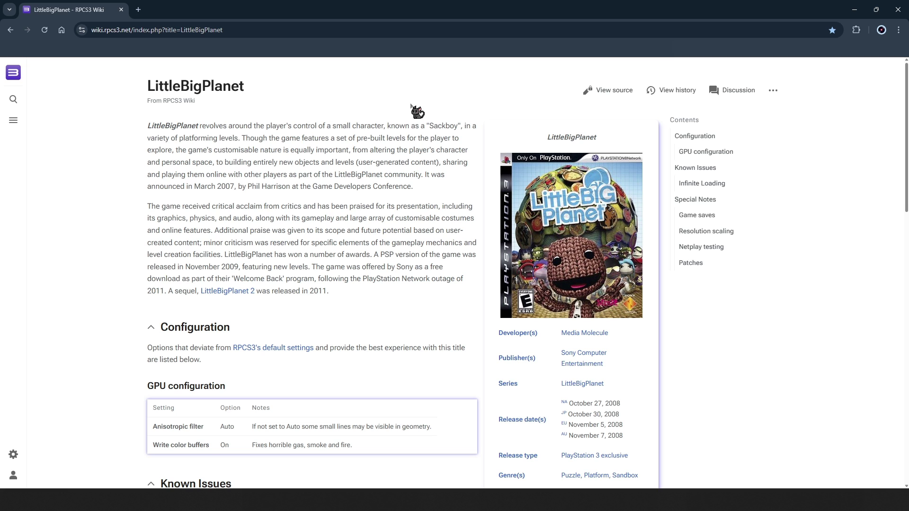
{"action": "scroll", "coordinate": [417, 111], "scroll_direction": "down", "scroll_amount": 2}
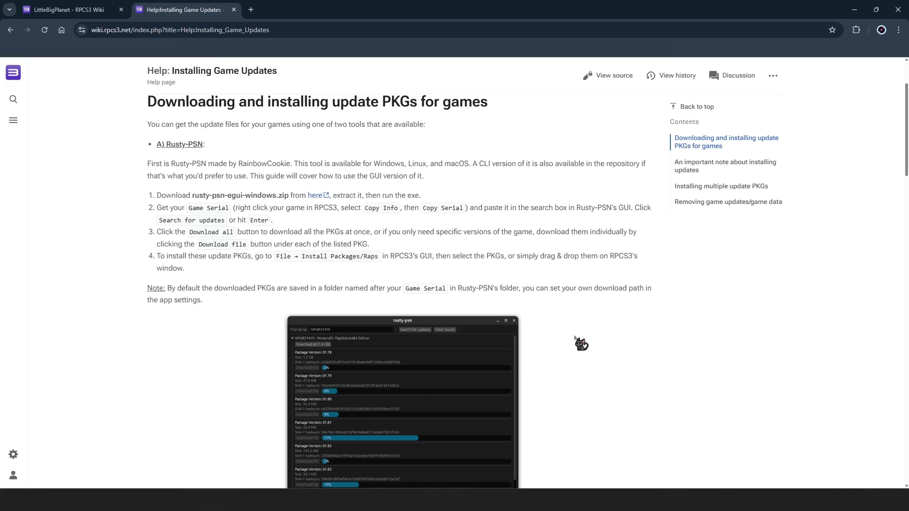
- Read through the Rusty-PSN and PySN instructions in the Installing Game Updates guide
{"action": "scroll", "coordinate": [578, 343], "scroll_direction": "down", "scroll_amount": 10}
{"action": "scroll", "coordinate": [581, 344], "scroll_direction": "down", "scroll_amount": 1}
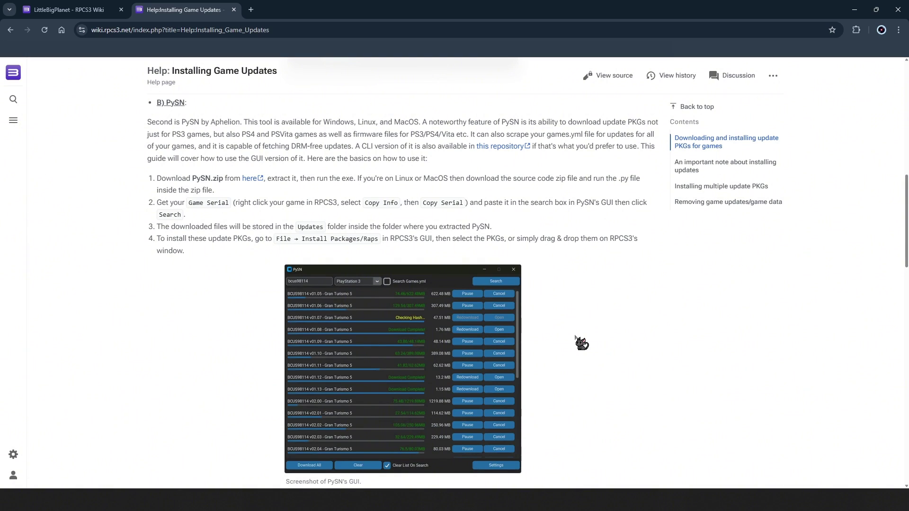
{"action": "scroll", "coordinate": [581, 343], "scroll_direction": "up", "scroll_amount": 8}
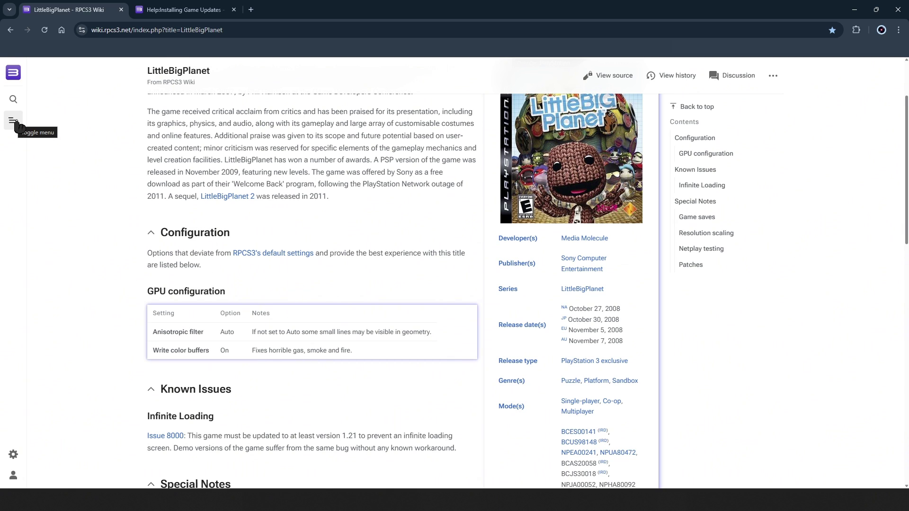
- Open the Installing Game Updates guide from the wiki's help page and follow its Rusty-PSN download link to the release assets
{"action": "left_click", "coordinate": [14, 121]}
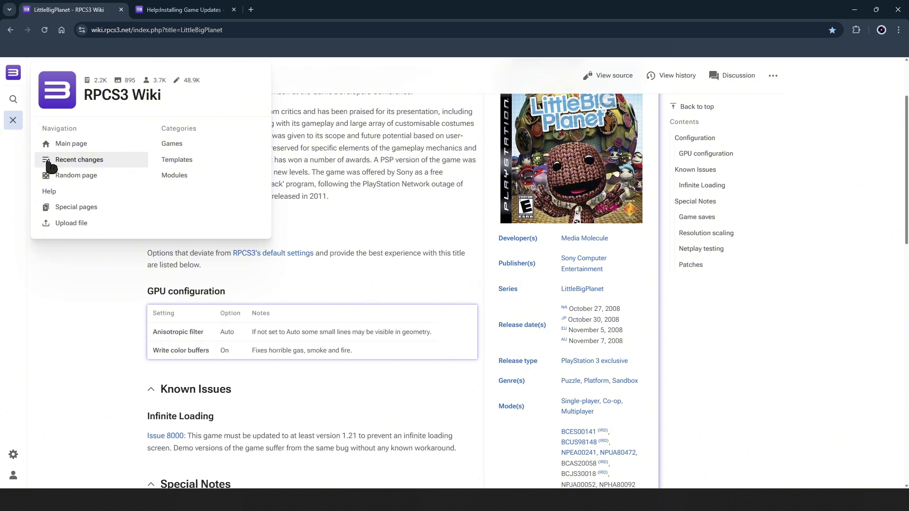
{"action": "left_click", "coordinate": [73, 192]}
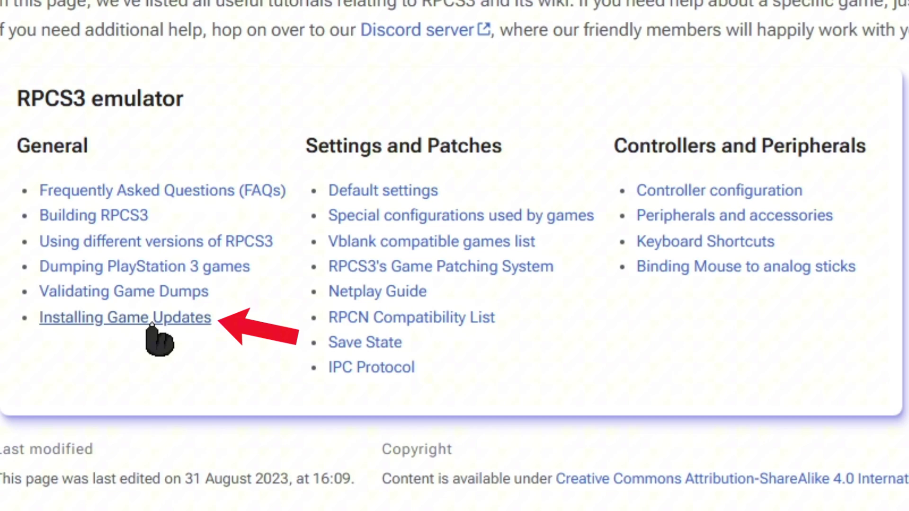
{"action": "left_click", "coordinate": [152, 325]}
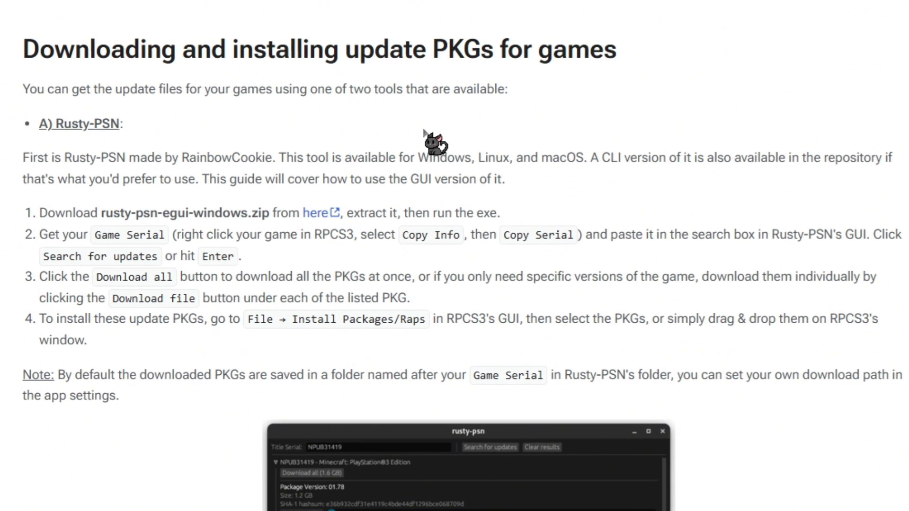
{"action": "left_click", "coordinate": [317, 214]}
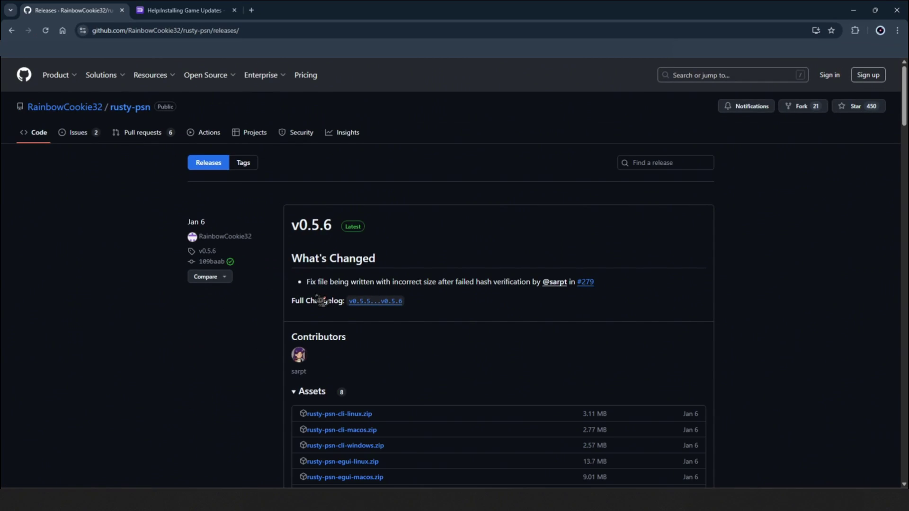
{"action": "scroll", "coordinate": [739, 301], "scroll_direction": "down", "scroll_amount": 3}
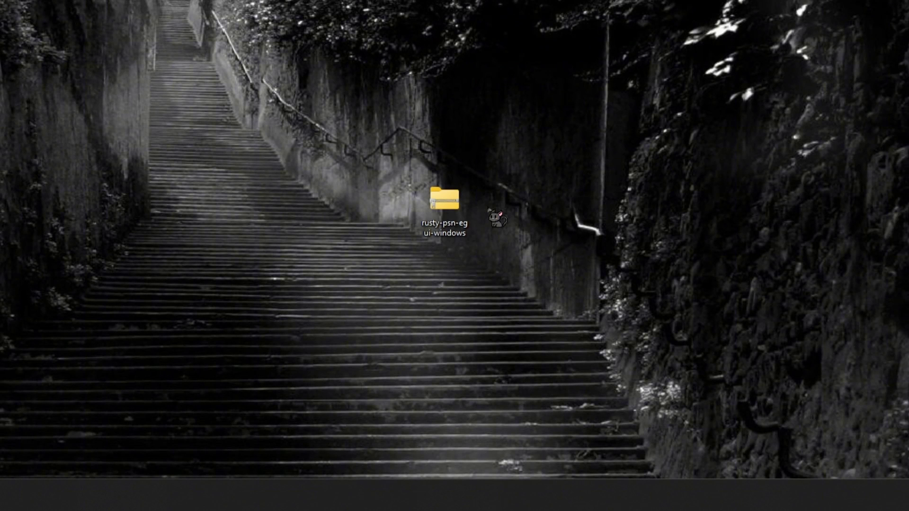
- Extract the rusty-psn application from the rusty-psn-egui-windows archive onto the desktop and delete the archive
{"action": "right_click", "coordinate": [447, 201]}
{"action": "mouse_move", "coordinate": [519, 139]}
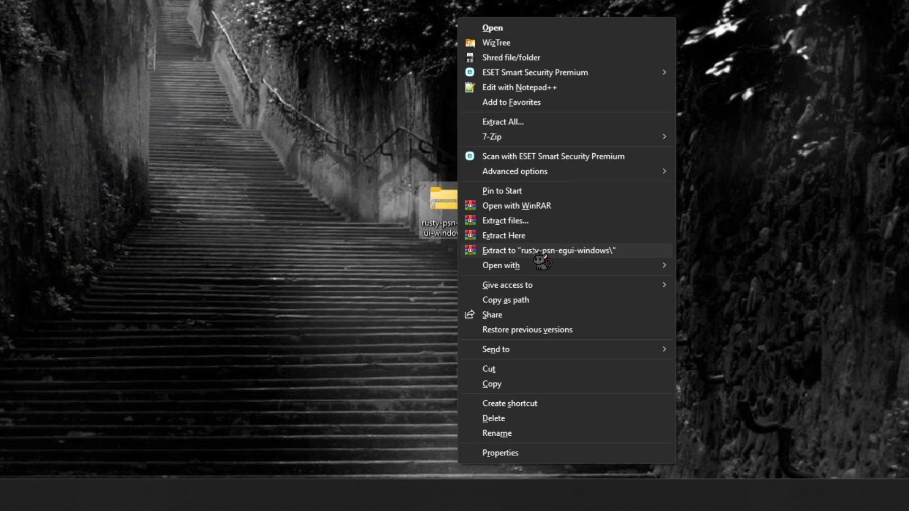
{"action": "left_click", "coordinate": [537, 254]}
{"action": "left_click_drag", "start_coordinate": [569, 137], "coordinate": [495, 201]}
{"action": "key", "text": "alt+F4"}
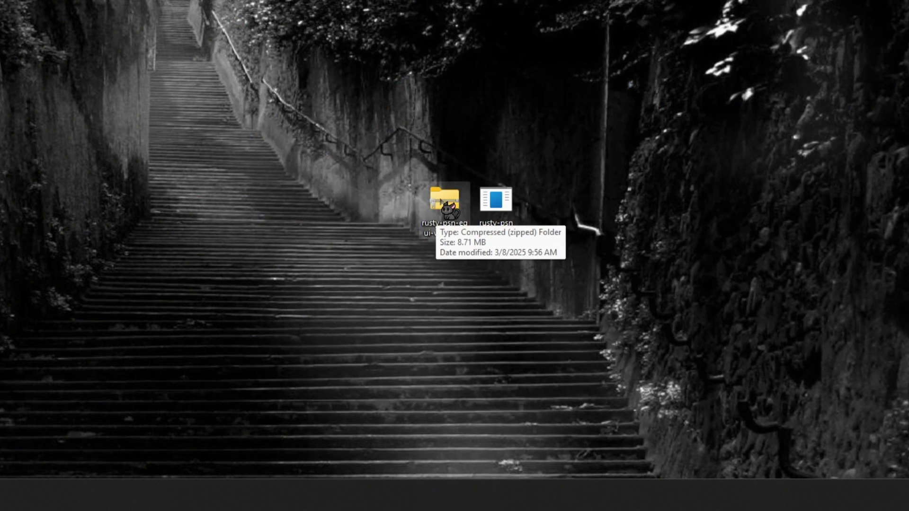
{"action": "right_click", "coordinate": [447, 204]}
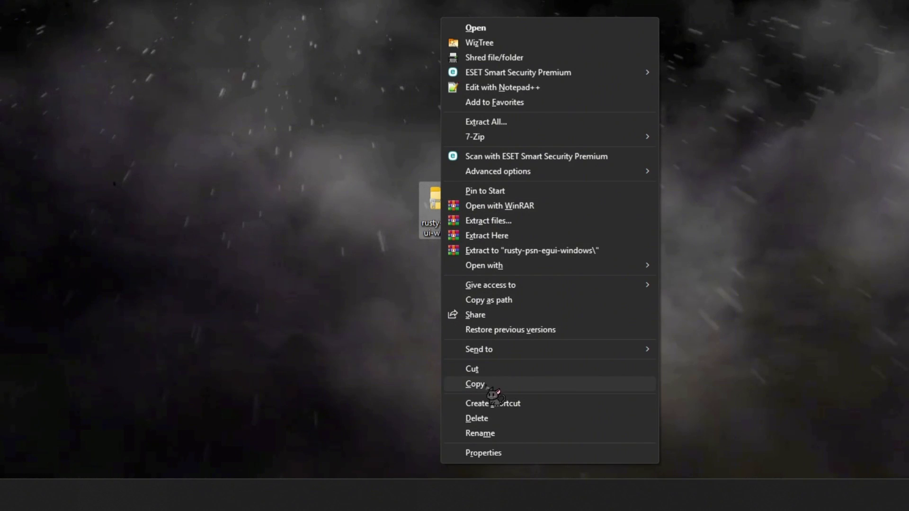
{"action": "left_click", "coordinate": [487, 418]}
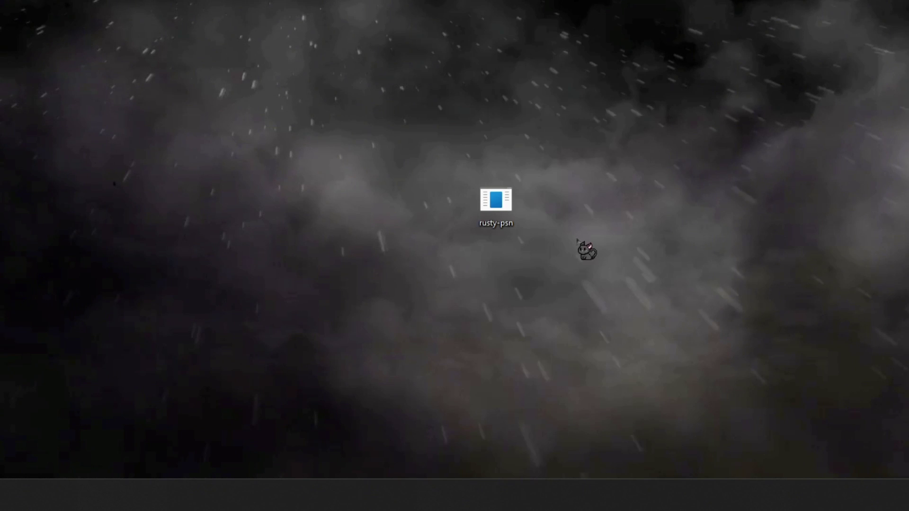
- Create a desktop folder named Rusty Psn and move the rusty-psn application into it
{"action": "right_click", "coordinate": [577, 210]}
{"action": "mouse_move", "coordinate": [680, 374]}
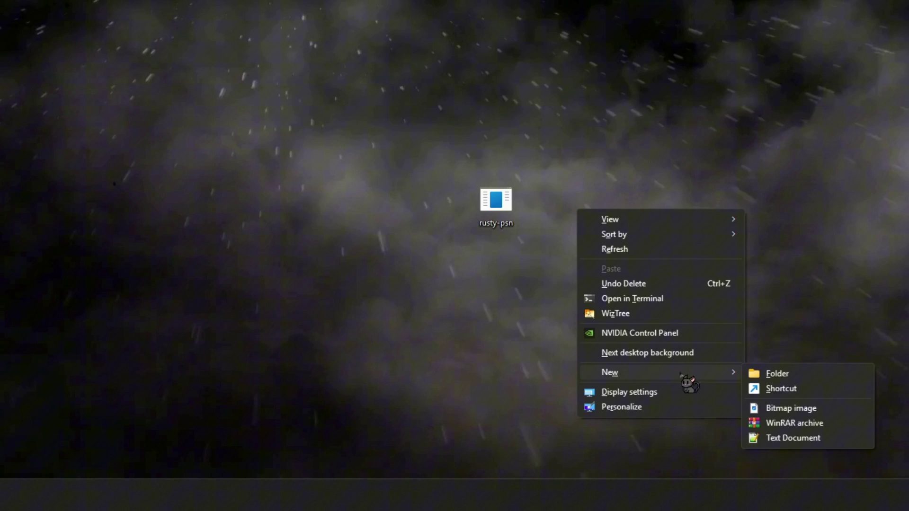
{"action": "left_click", "coordinate": [768, 374]}
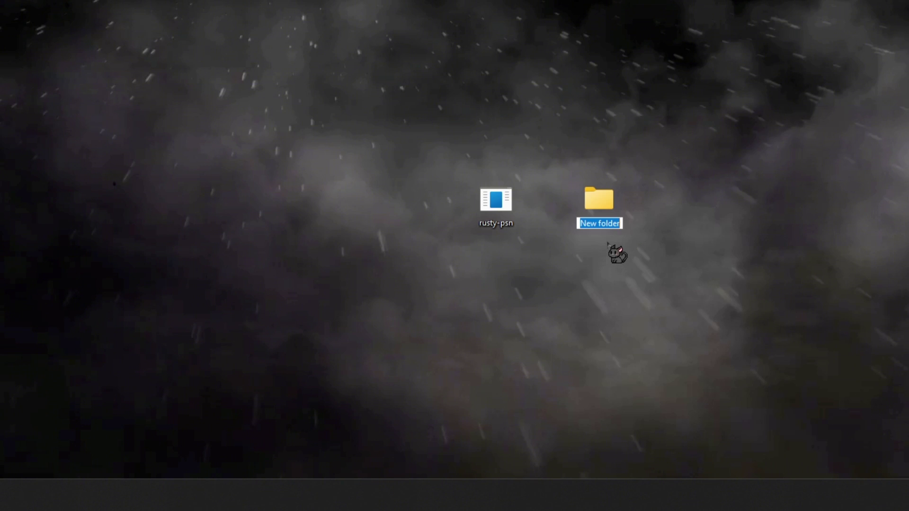
{"action": "type", "text": "Rusty Psn"}
{"action": "key", "text": "Return"}
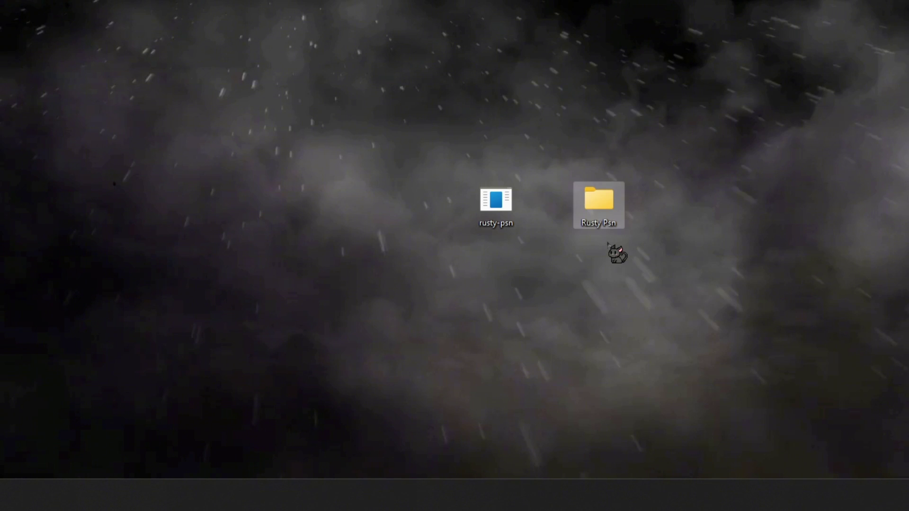
{"action": "left_click_drag", "start_coordinate": [495, 199], "coordinate": [608, 204]}
- Launch rusty-psn from the Rusty Psn folder and expand the details of the Windows SmartScreen prompt
{"action": "double_click", "coordinate": [608, 203]}
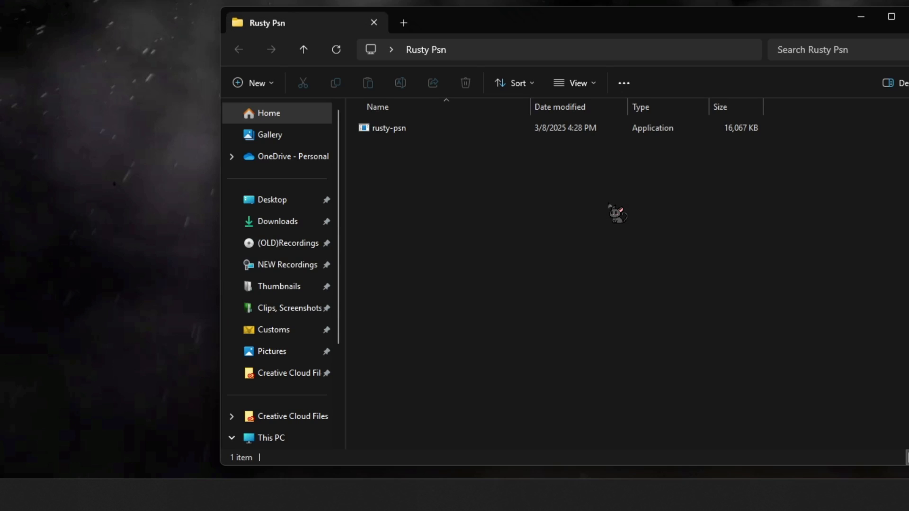
{"action": "double_click", "coordinate": [428, 129]}
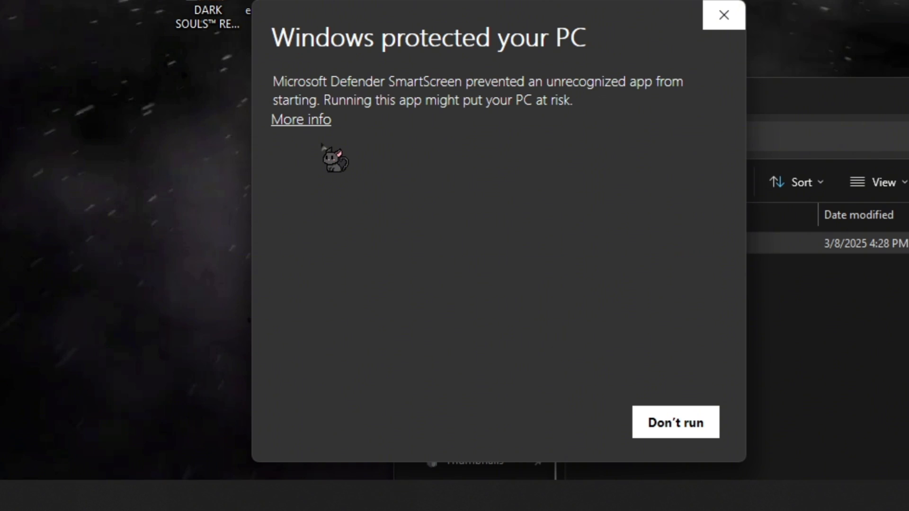
{"action": "left_click", "coordinate": [319, 122]}
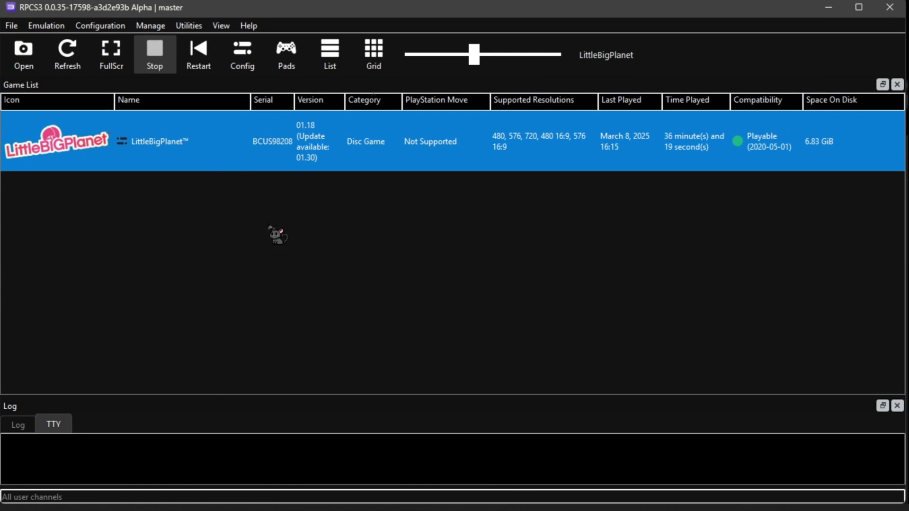
- Copy LittleBigPlanet's serial from the RPCS3 game list and enter BCUS98208 as the title serial in rusty-psn
{"action": "right_click", "coordinate": [226, 146]}
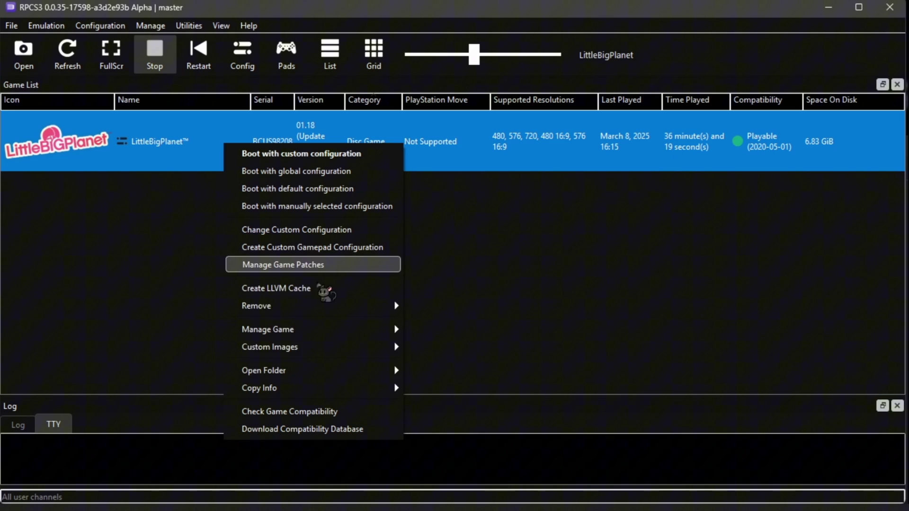
{"action": "mouse_move", "coordinate": [346, 390]}
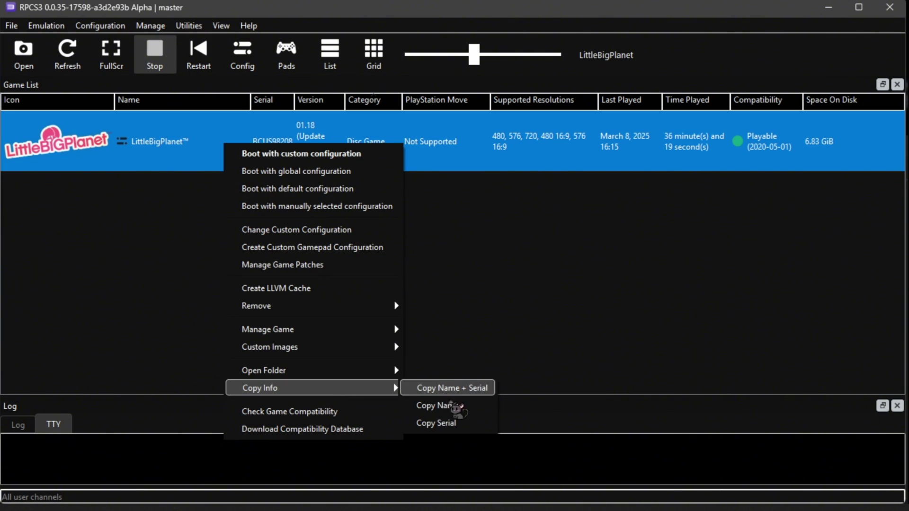
{"action": "left_click", "coordinate": [461, 423]}
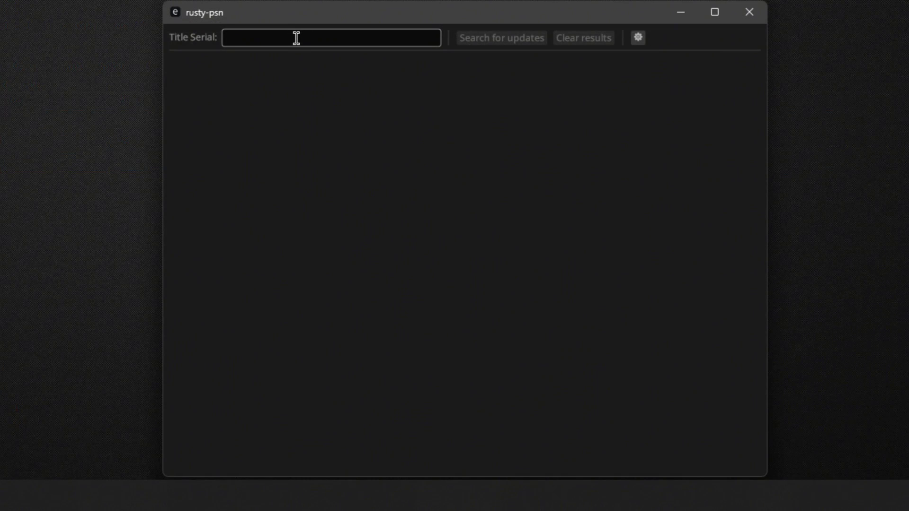
{"action": "left_click", "coordinate": [296, 38]}
{"action": "key", "text": "ctrl+v"}
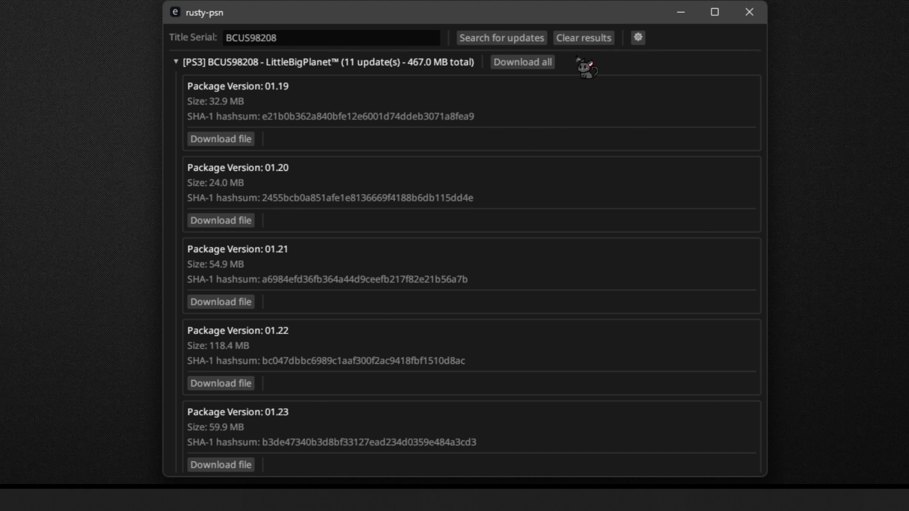
- Review the listed LittleBigPlanet update packages and download all of them
{"action": "left_click", "coordinate": [180, 65]}
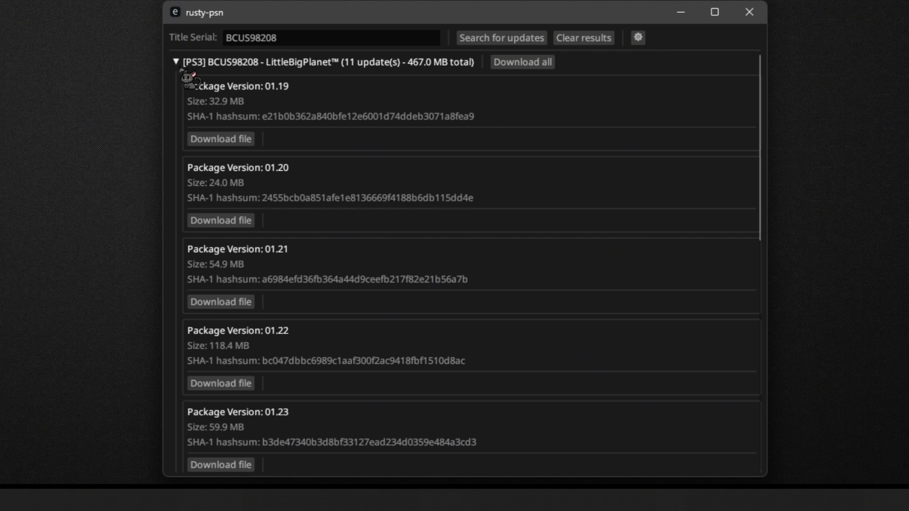
{"action": "left_click", "coordinate": [181, 68]}
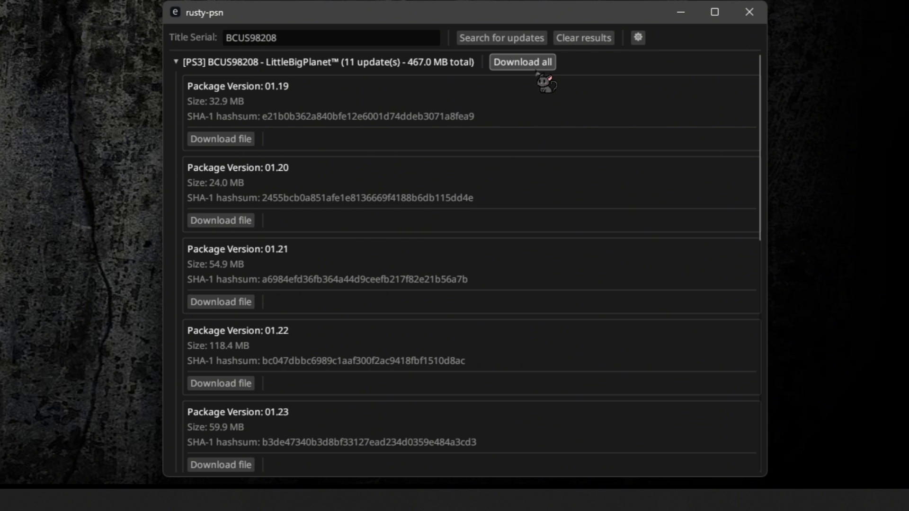
{"action": "scroll", "coordinate": [540, 163], "scroll_direction": "down", "scroll_amount": 10}
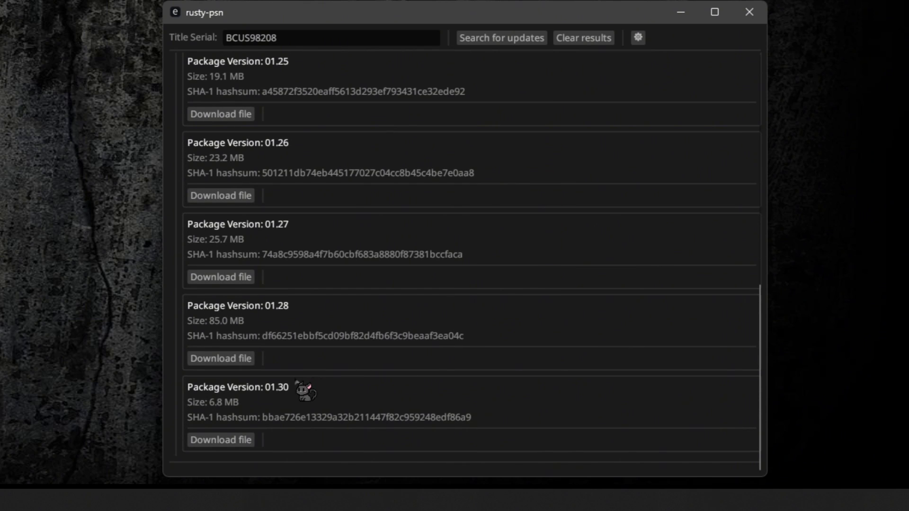
{"action": "scroll", "coordinate": [538, 248], "scroll_direction": "up", "scroll_amount": 8}
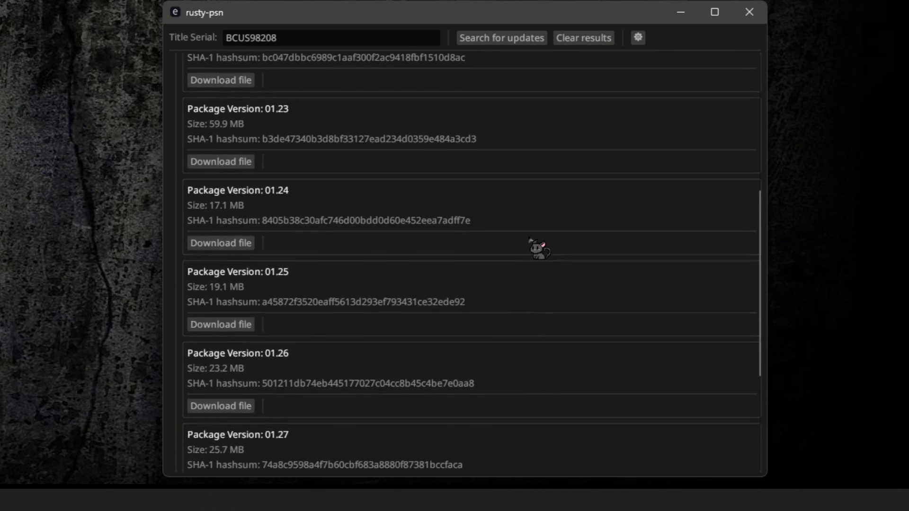
{"action": "scroll", "coordinate": [535, 213], "scroll_direction": "up", "scroll_amount": 2}
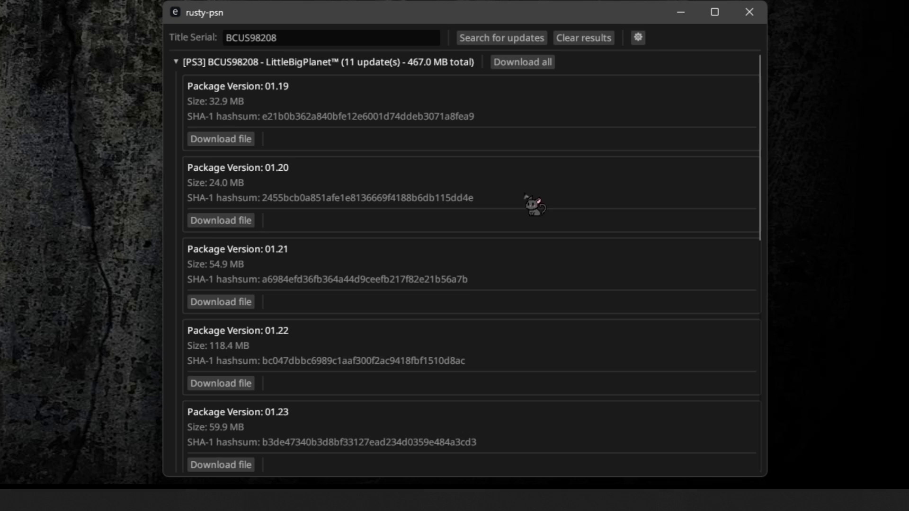
{"action": "left_click", "coordinate": [529, 65]}
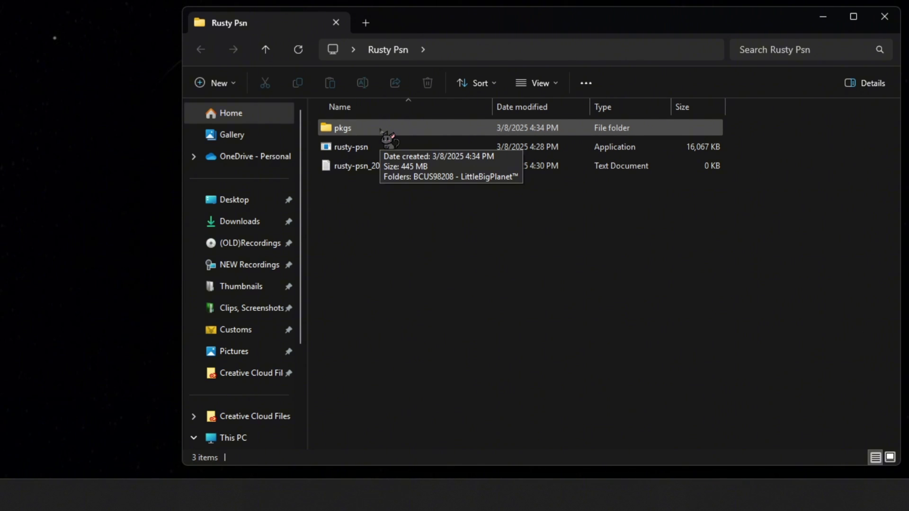
- Open the BCUS98208 - LittleBigPlanet™ folder inside pkgs, then bring the RPCS3 window alongside the downloaded update packages
{"action": "double_click", "coordinate": [404, 129]}
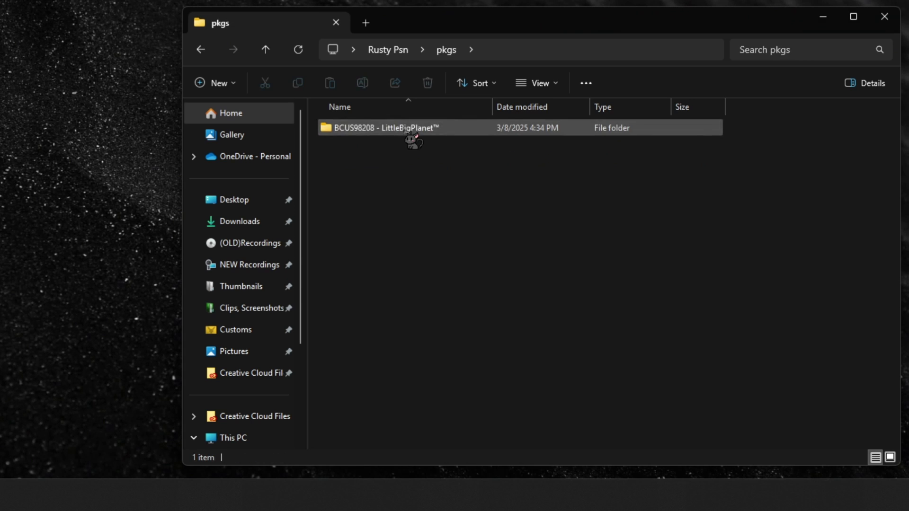
{"action": "double_click", "coordinate": [465, 133]}
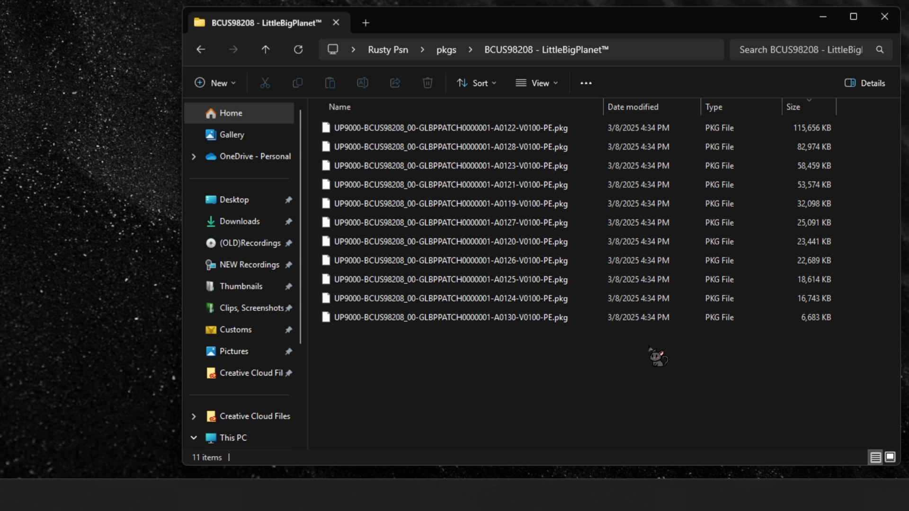
{"action": "left_click", "coordinate": [523, 487]}
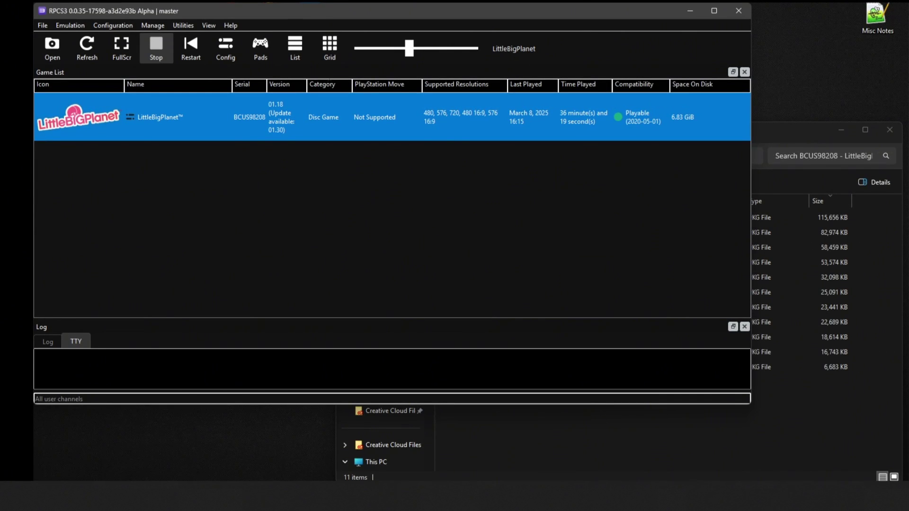
- Load all the downloaded LittleBigPlanet update packages from the folder into RPCS3's batch installer and start installing them
{"action": "left_click_drag", "start_coordinate": [643, 406], "coordinate": [282, 244]}
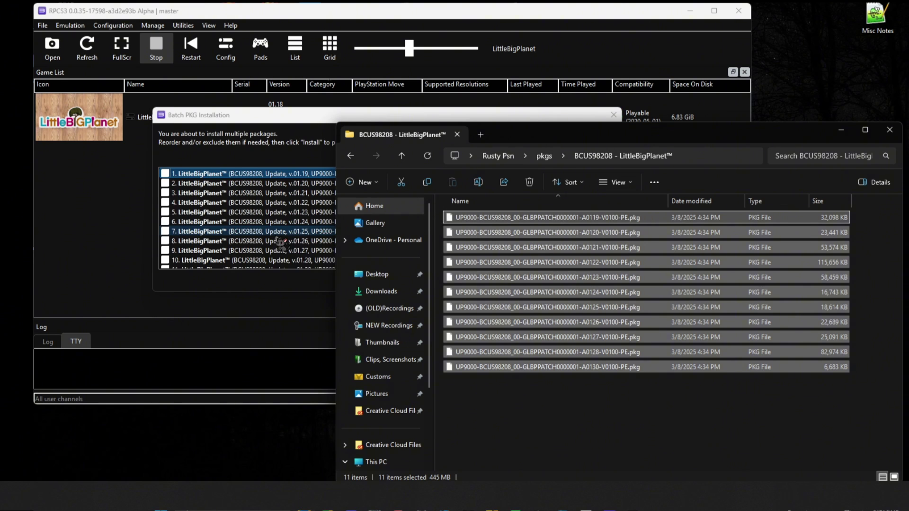
{"action": "left_click", "coordinate": [317, 116]}
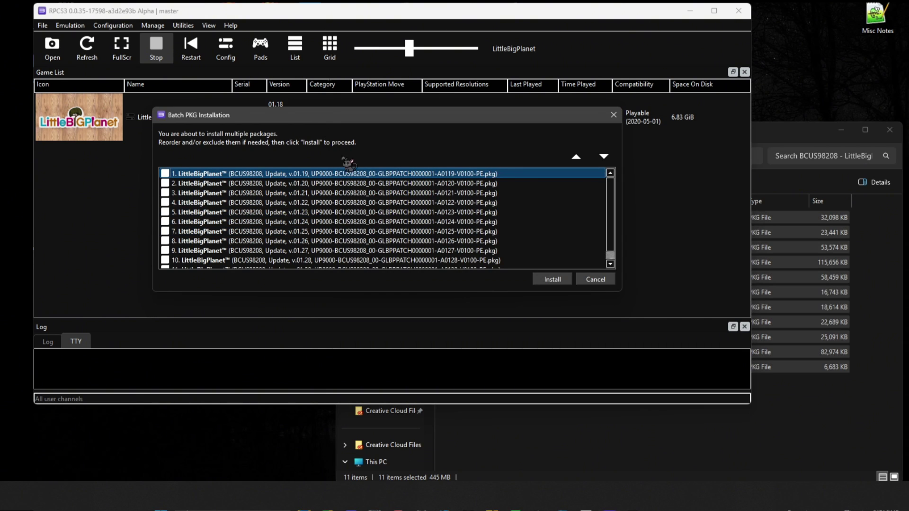
{"action": "left_click", "coordinate": [544, 277]}
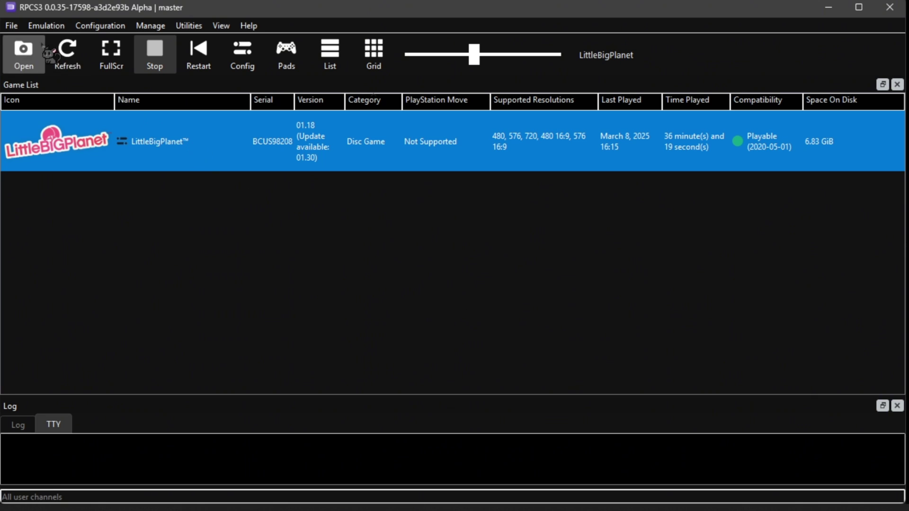
- Choose all the update packages in the BCUS98208 - LittleBigPlanet™ folder for package installation
{"action": "left_click", "coordinate": [13, 26]}
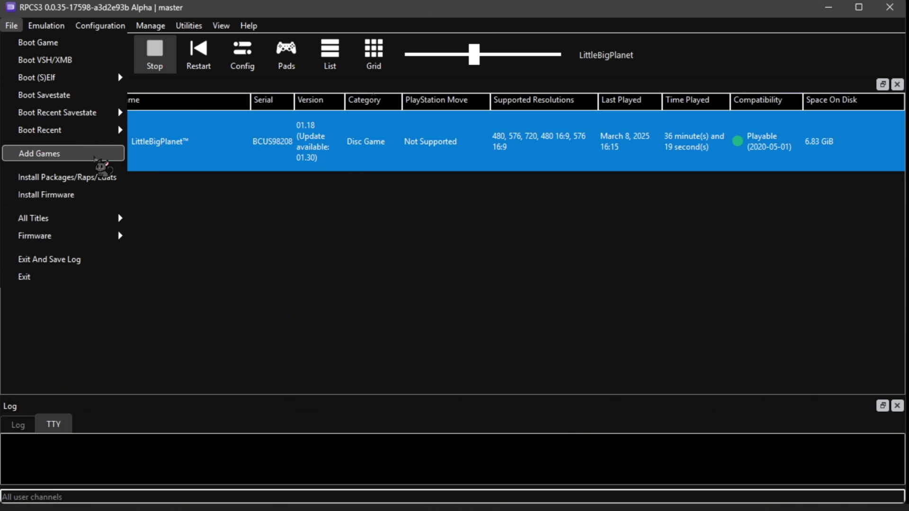
{"action": "left_click", "coordinate": [68, 177]}
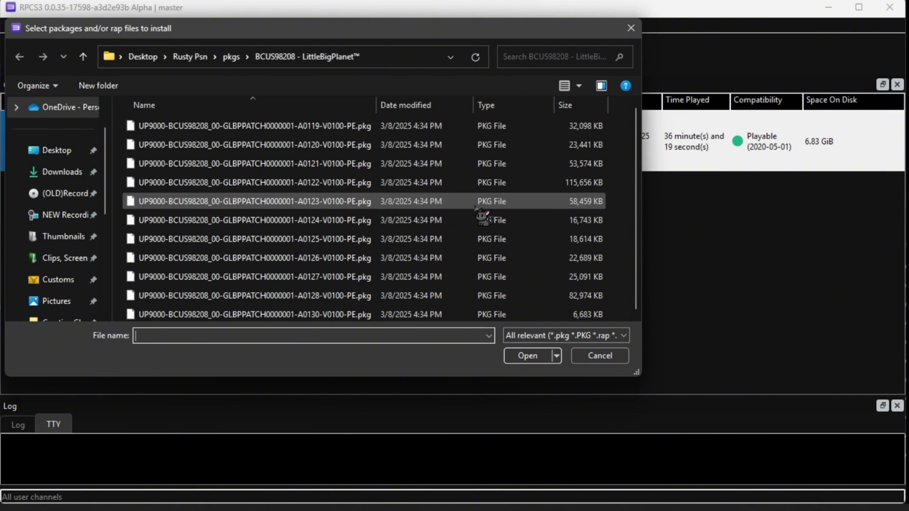
{"action": "left_click", "coordinate": [630, 220]}
{"action": "key", "text": "ctrl+a"}
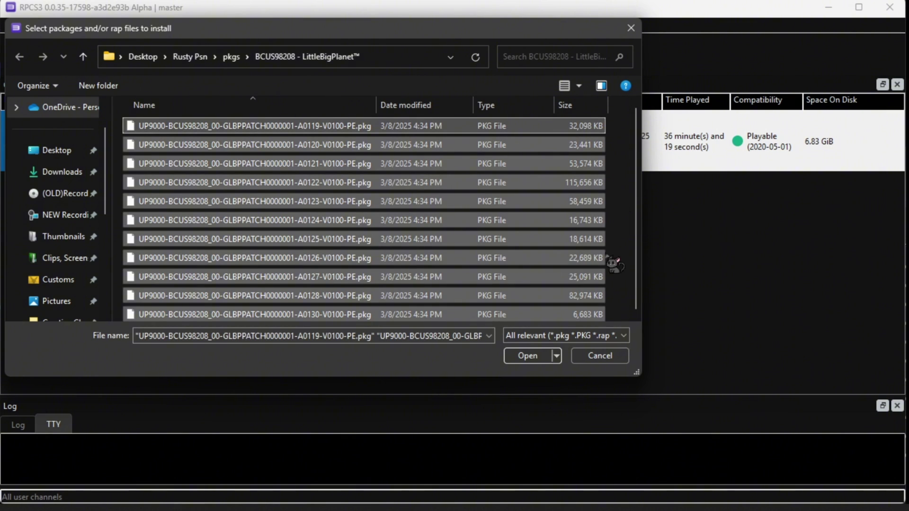
{"action": "left_click", "coordinate": [527, 356]}
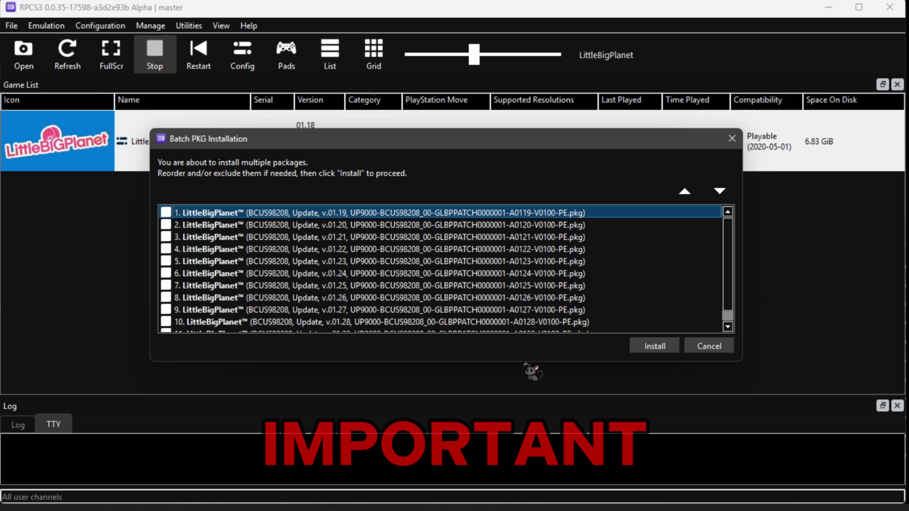
- Select the v.01.21 update in the batch installation list and try moving it down and back up the order
{"action": "left_click", "coordinate": [377, 226], "text": "shift"}
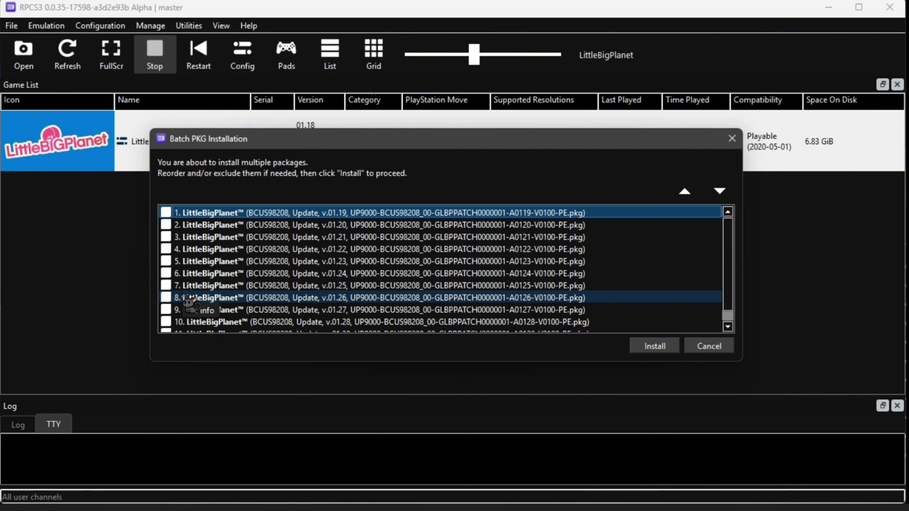
{"action": "left_click", "coordinate": [370, 238]}
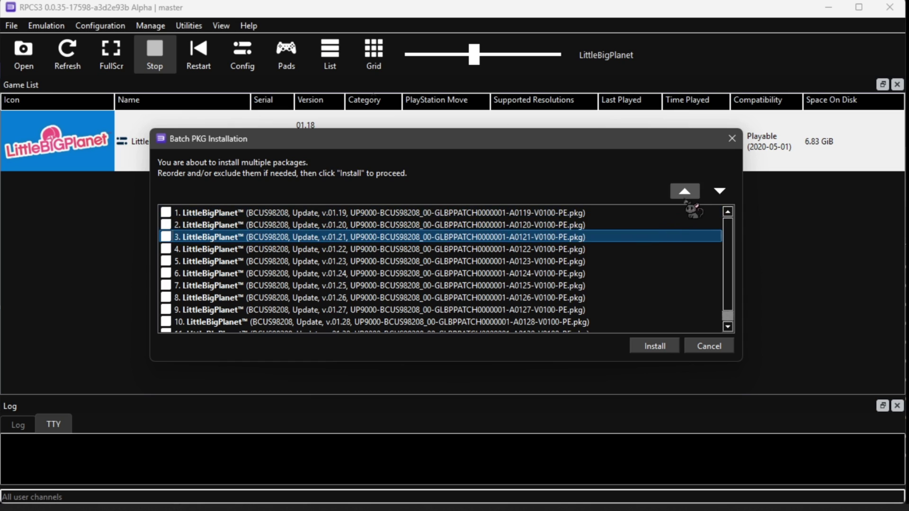
{"action": "left_click", "coordinate": [718, 195]}
{"action": "left_click", "coordinate": [686, 194]}
{"action": "scroll", "coordinate": [378, 258], "scroll_direction": "down", "scroll_amount": 1}
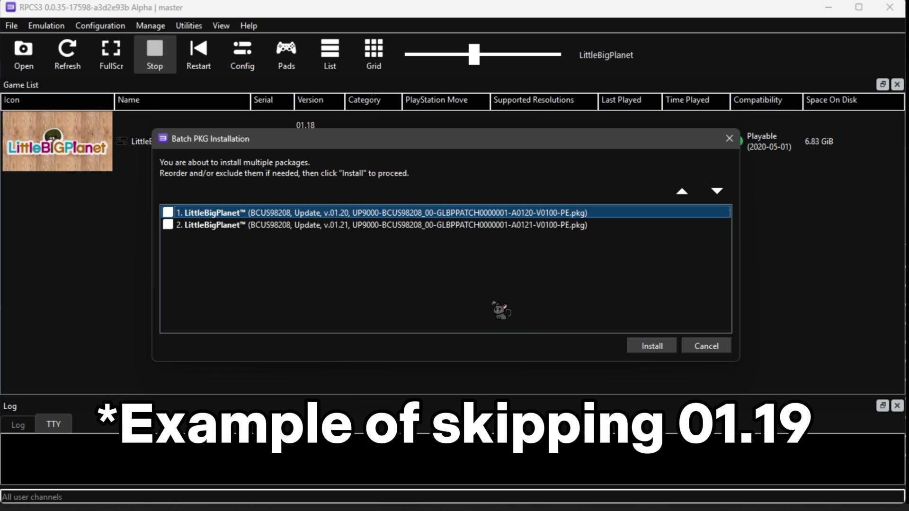
- Try installing only the v.01.20 and v.01.21 updates, skipping v.01.19
{"action": "left_click", "coordinate": [639, 346]}
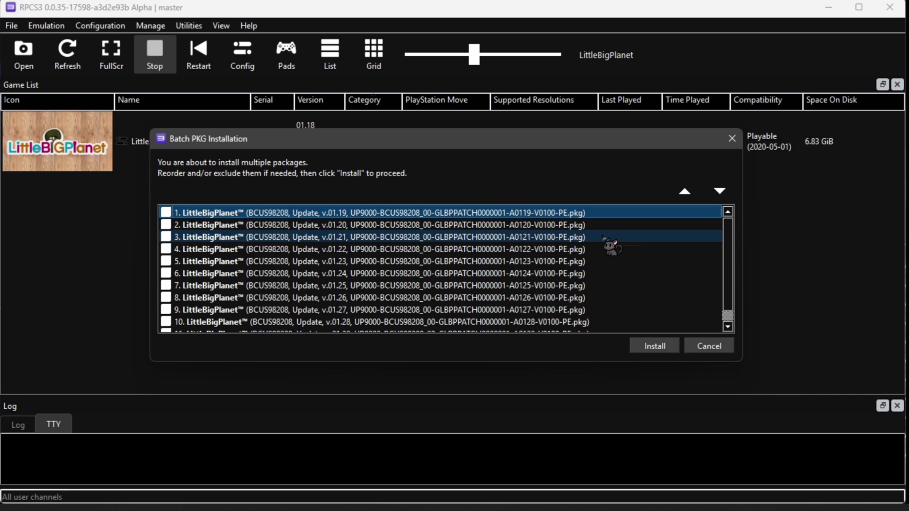
- Check the order of the update packages from v.01.19 to v.01.30, install them all and precompile the caches
{"action": "scroll", "coordinate": [608, 246], "scroll_direction": "down", "scroll_amount": 1}
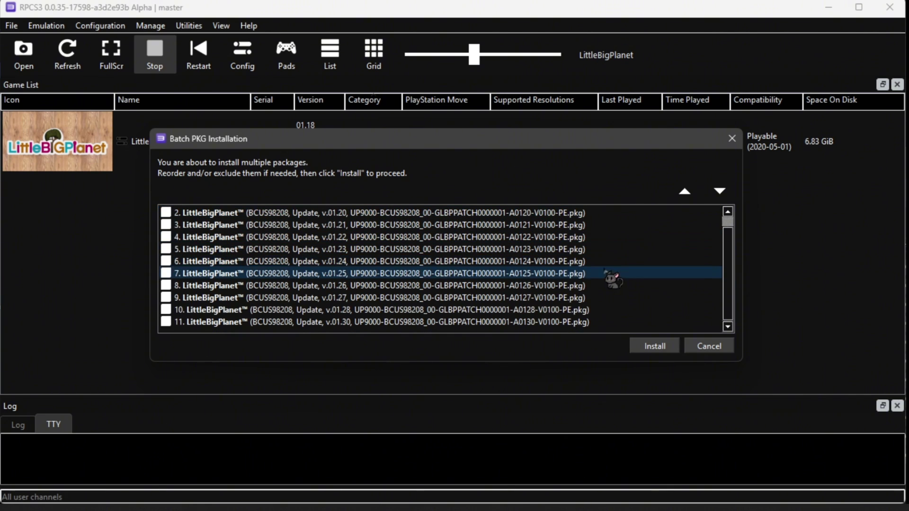
{"action": "scroll", "coordinate": [392, 327], "scroll_direction": "up", "scroll_amount": 1}
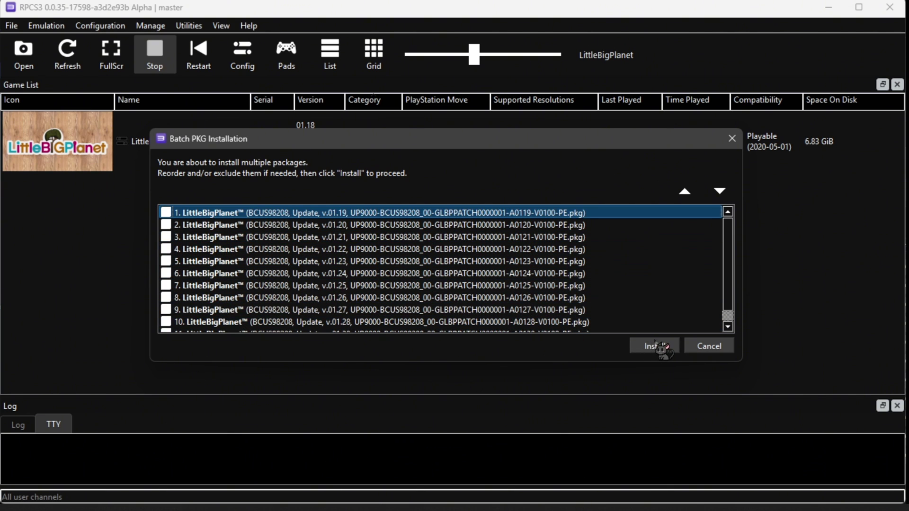
{"action": "left_click", "coordinate": [658, 347]}
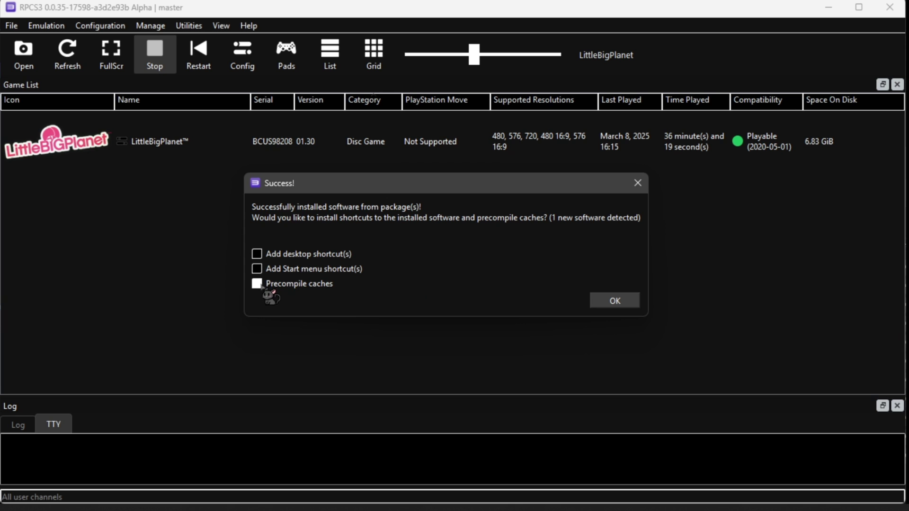
{"action": "left_click", "coordinate": [614, 303]}
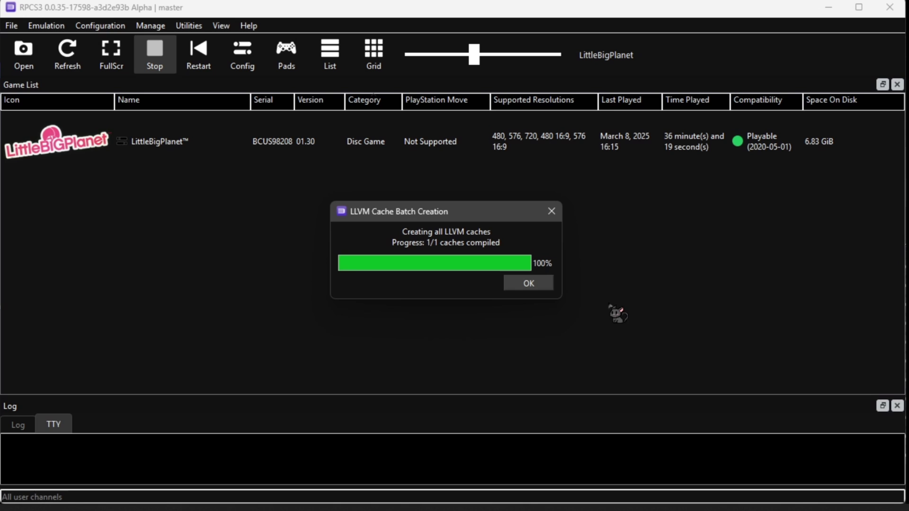
{"action": "left_click", "coordinate": [534, 286]}
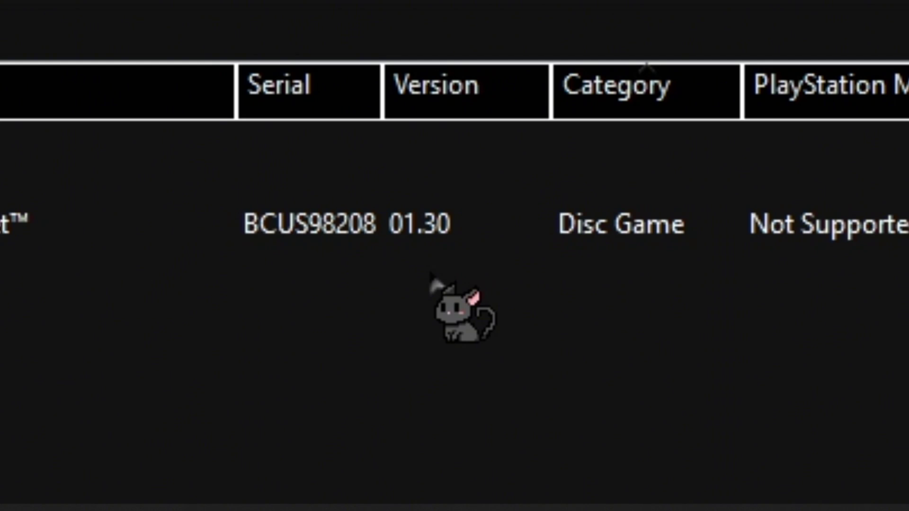
- Boot the updated LittleBigPlanet from the game list, and relaunch it with the default configuration
{"action": "double_click", "coordinate": [99, 229]}
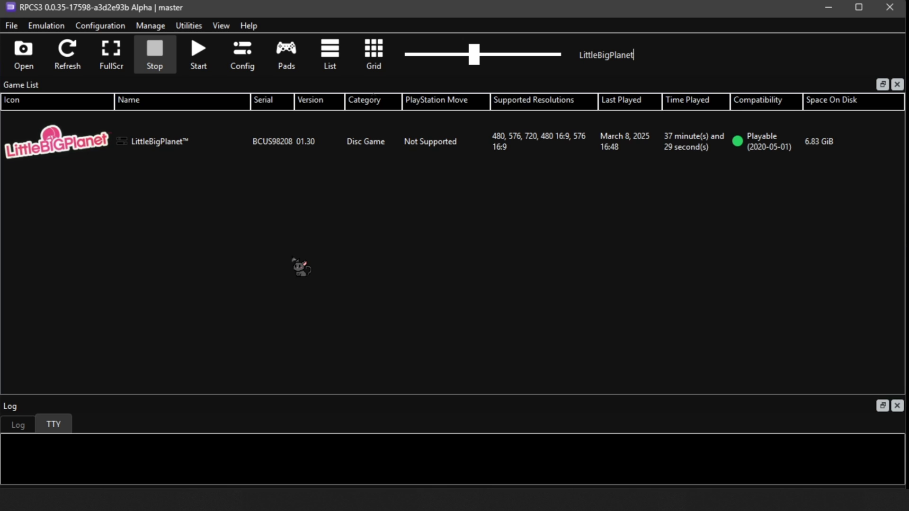
{"action": "right_click", "coordinate": [193, 143]}
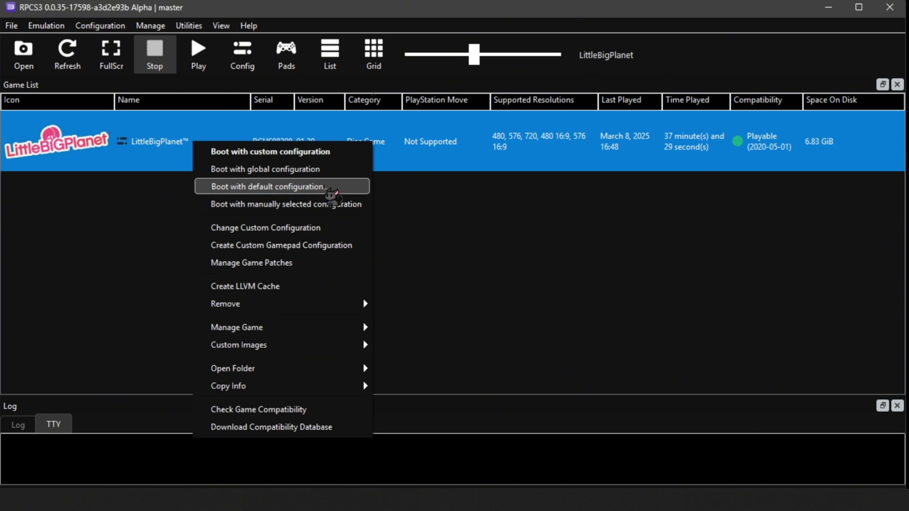
{"action": "left_click", "coordinate": [328, 190]}
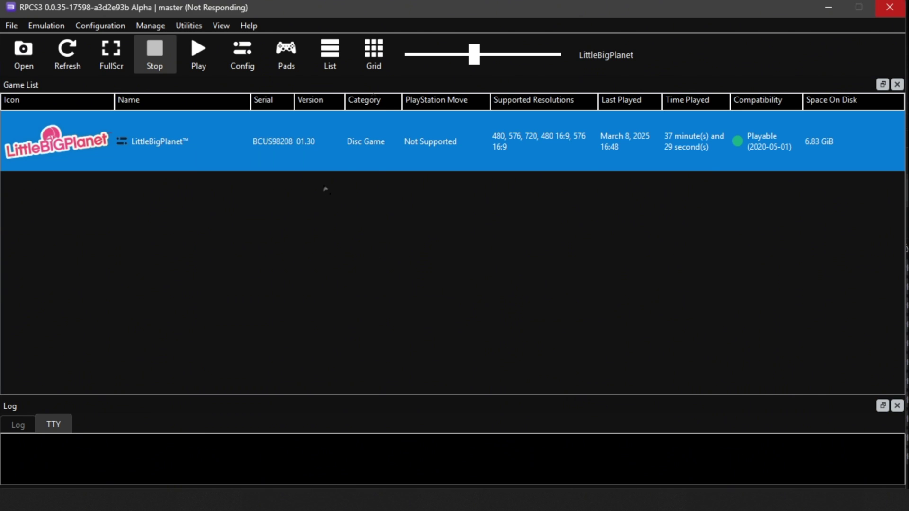